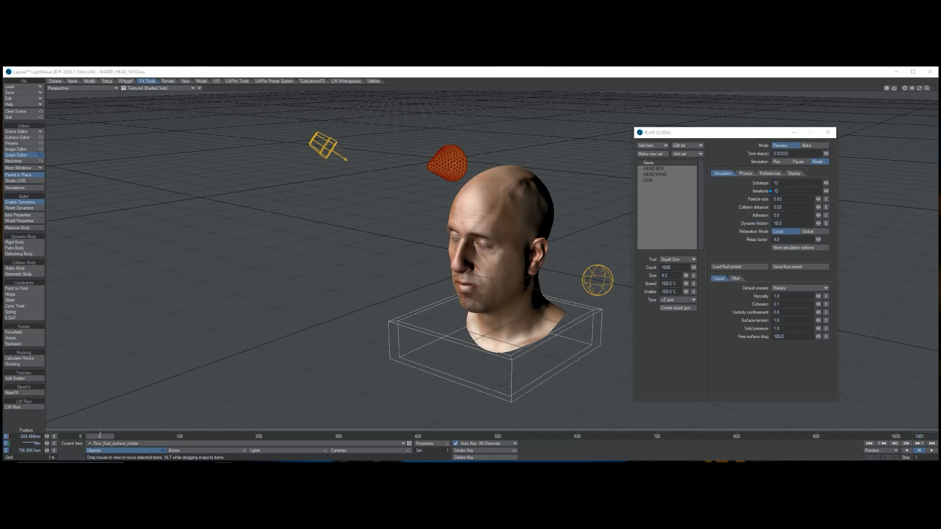
# Preview the fluid simulation pouring over the head, reset it, and move the fLoW window away from the scene
pyautogui.click(778, 163)
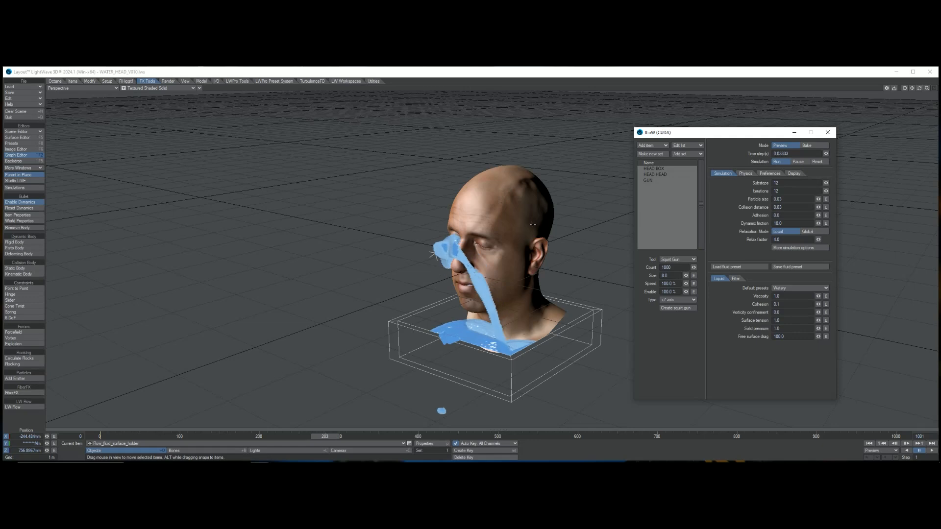
pyautogui.click(817, 162)
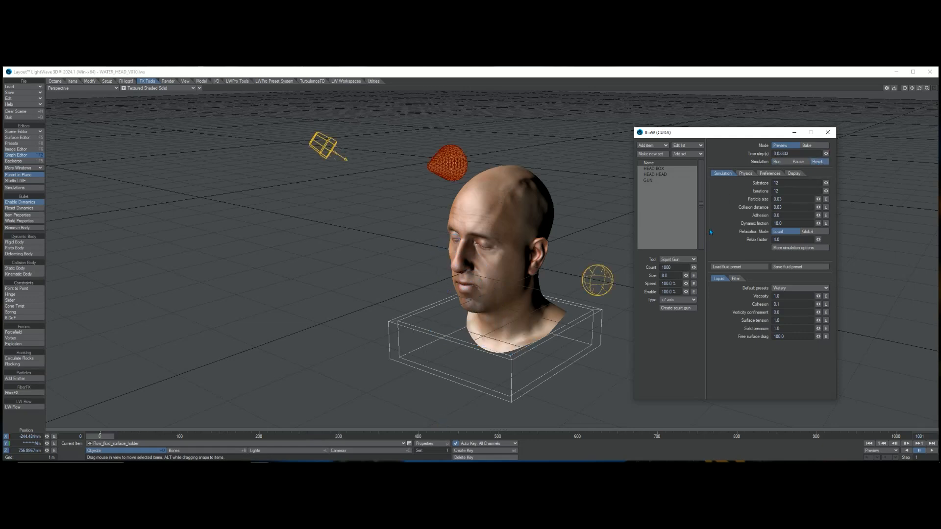
pyautogui.moveTo(755, 139); pyautogui.dragTo(280, 140)
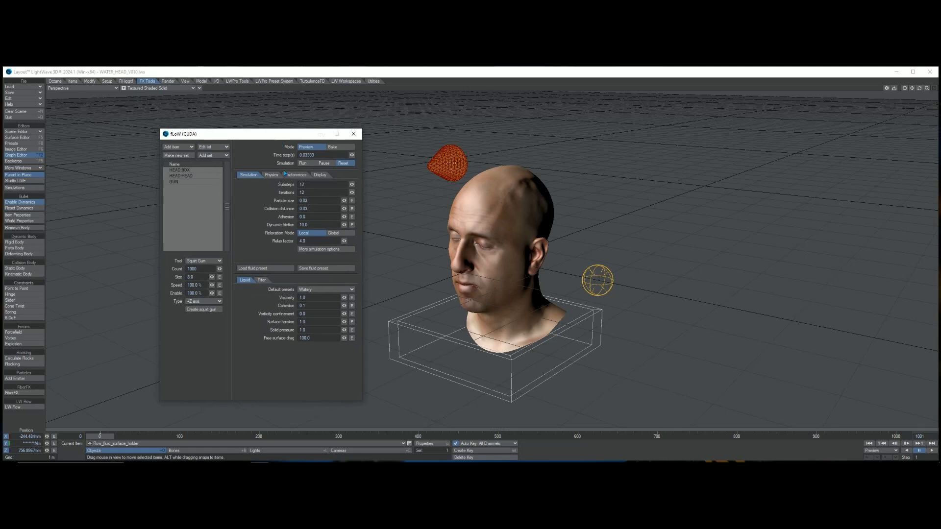
# Set the fluid's adhesion to 10, run the preview simulation to check how it clings to the head, and reset it
pyautogui.click(314, 217)
pyautogui.write('1')
pyautogui.click(308, 163)
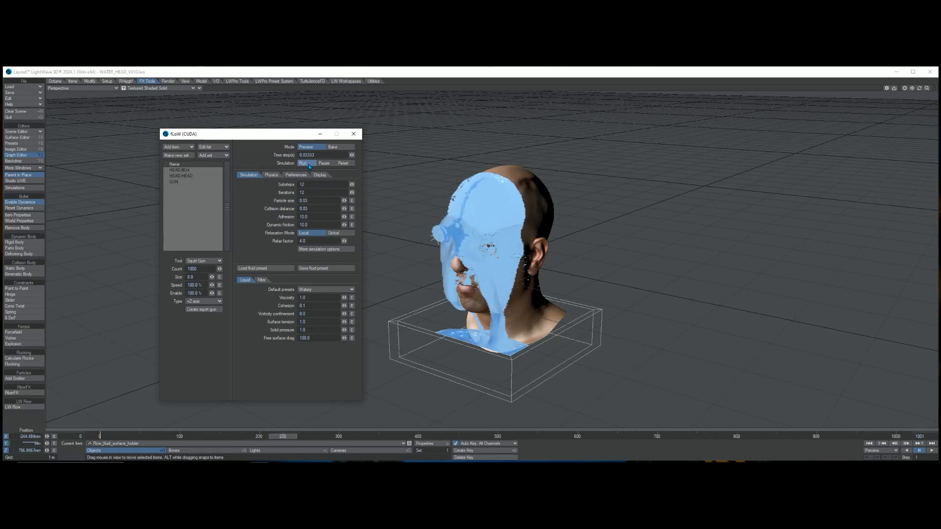
pyautogui.moveTo(919, 89); pyautogui.dragTo(905, 86)
pyautogui.click(343, 163)
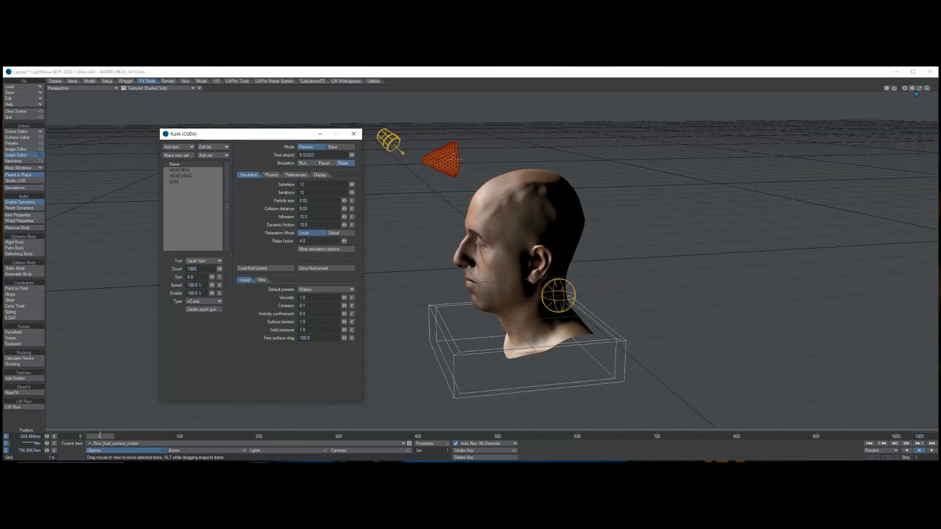
# Switch the simulation to Bake mode, check the output and filter settings, and start baking with existing mesh files overwritten
pyautogui.moveTo(919, 88); pyautogui.dragTo(907, 92)
pyautogui.click(333, 147)
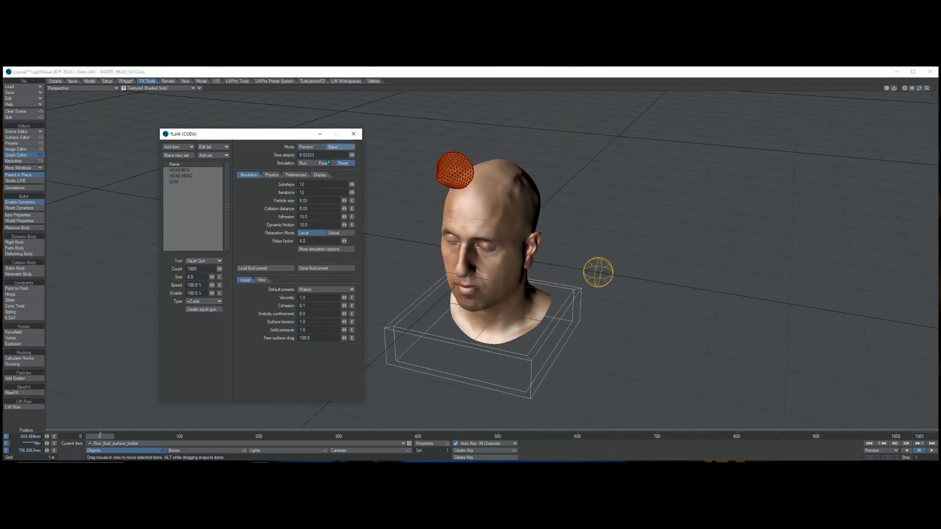
pyautogui.click(295, 175)
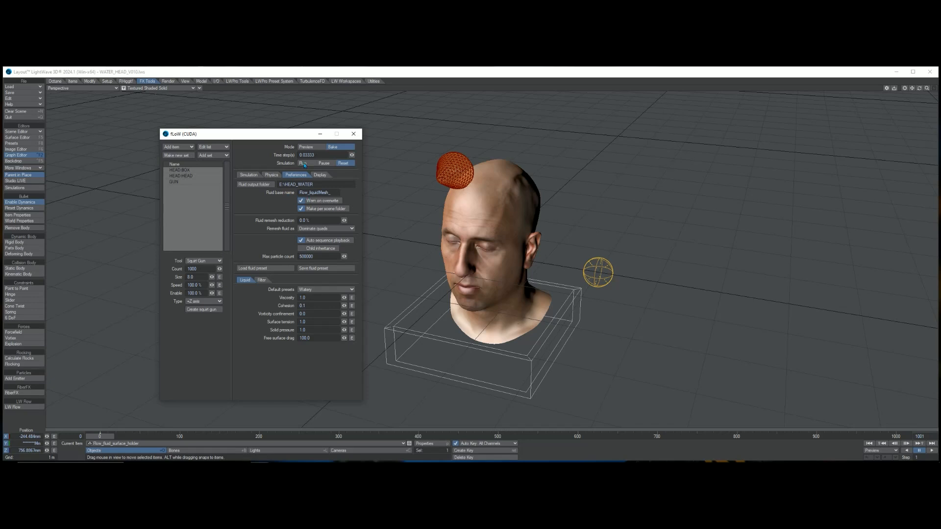
pyautogui.click(262, 281)
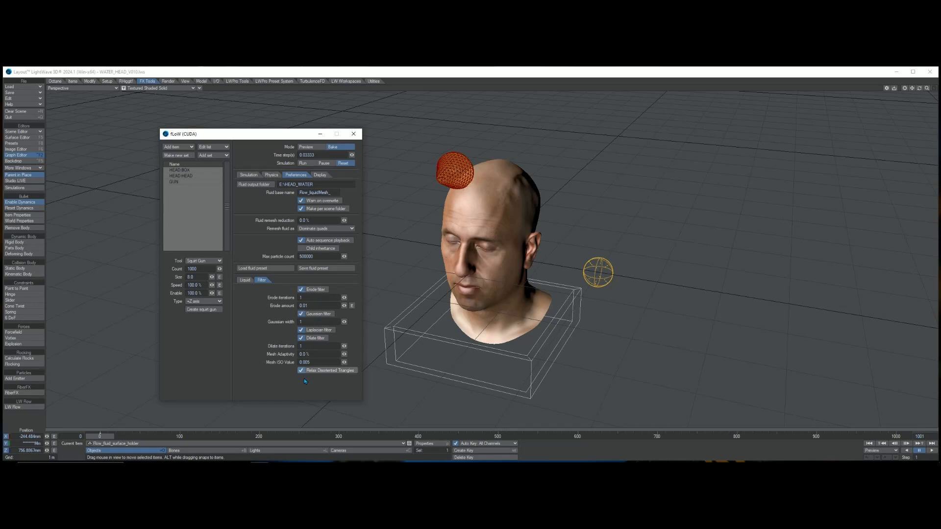
pyautogui.click(310, 163)
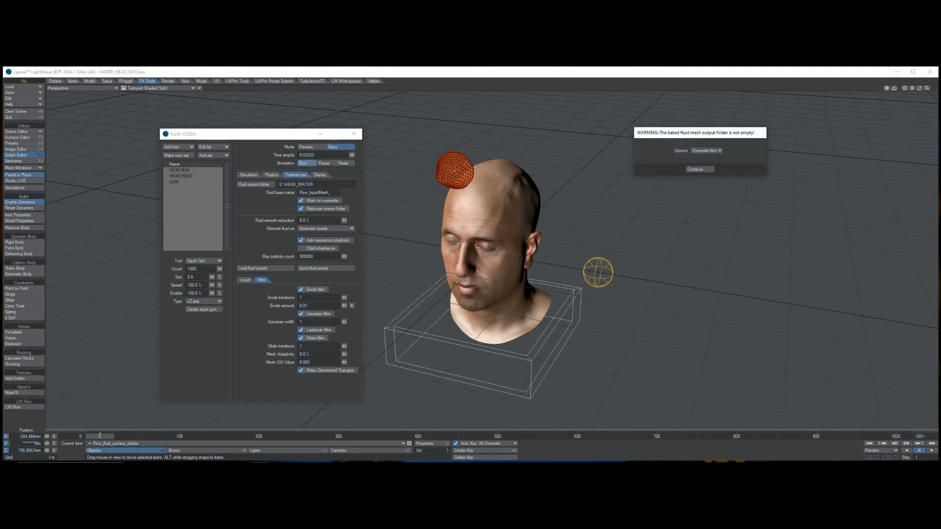
pyautogui.click(702, 167)
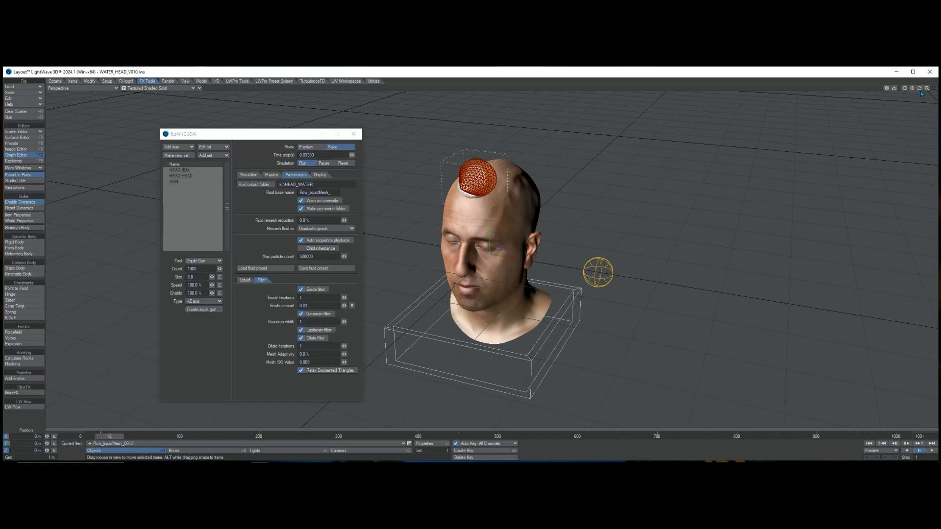
# Examine the liquid mesh on the head from several angles during the bake and stop the simulation
pyautogui.moveTo(920, 88); pyautogui.dragTo(878, 90)
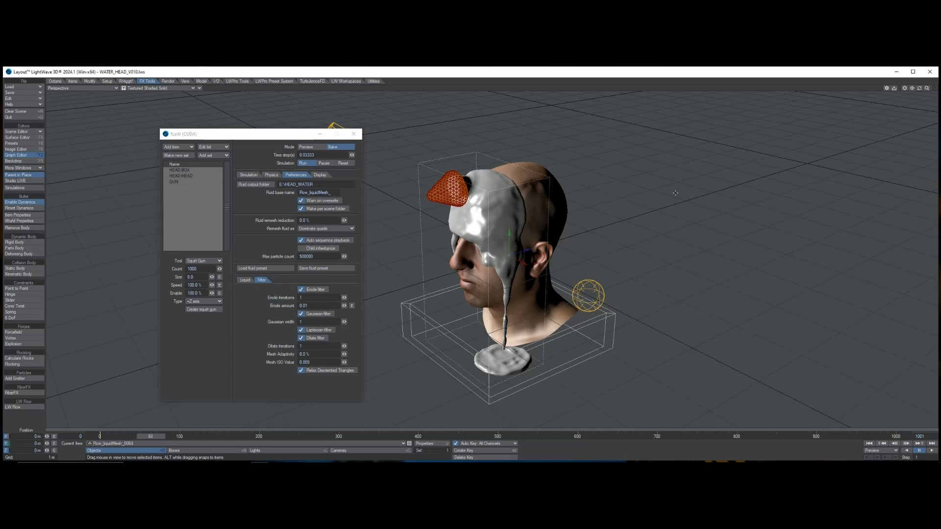
pyautogui.moveTo(918, 90); pyautogui.dragTo(887, 91)
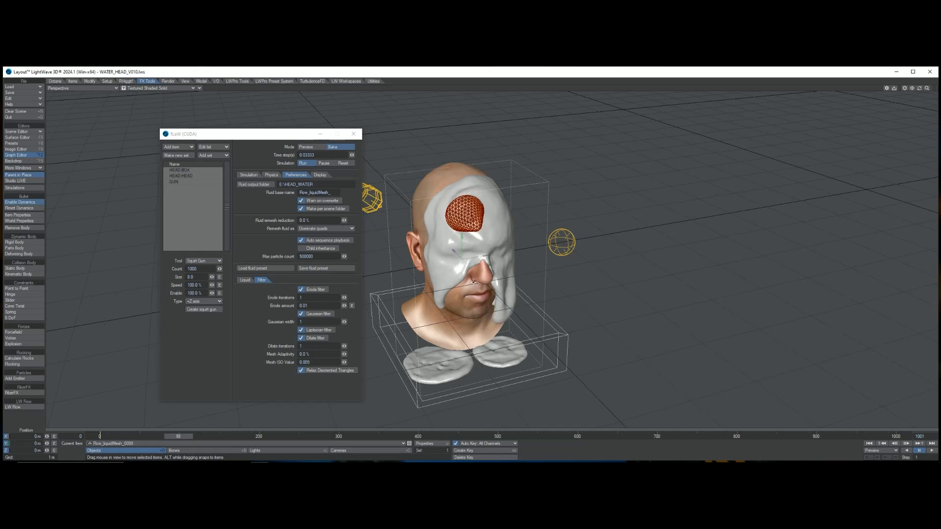
pyautogui.click(344, 164)
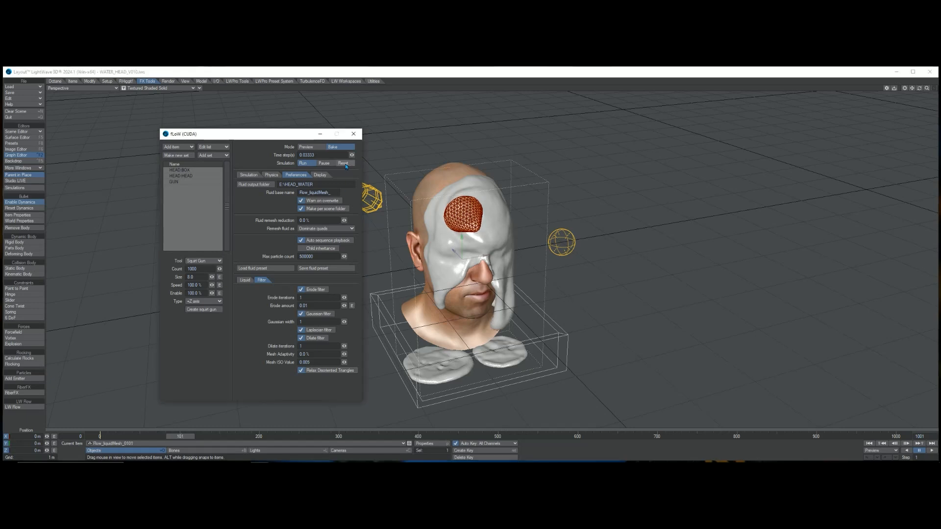
# Review the baked liquid mesh frames up close on the timeline and return to frame 0
pyautogui.click(104, 439)
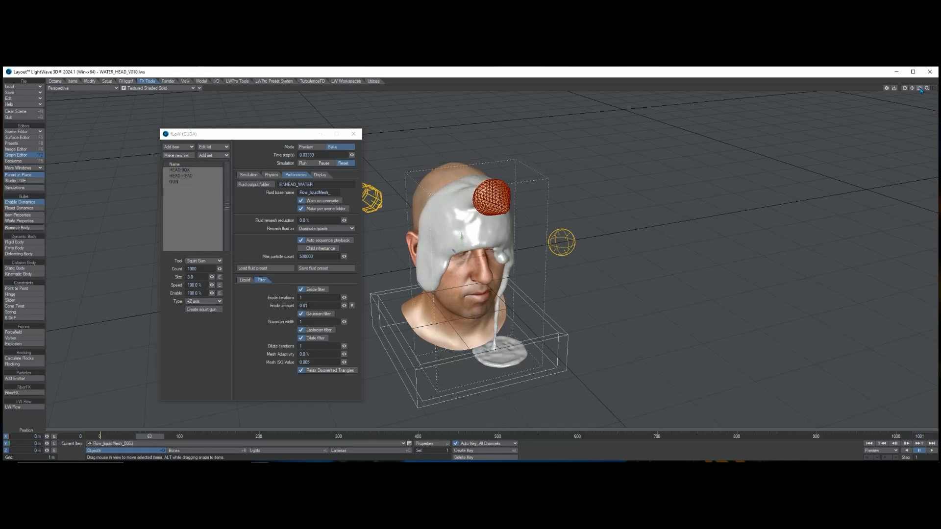
pyautogui.moveTo(927, 90); pyautogui.dragTo(872, 89)
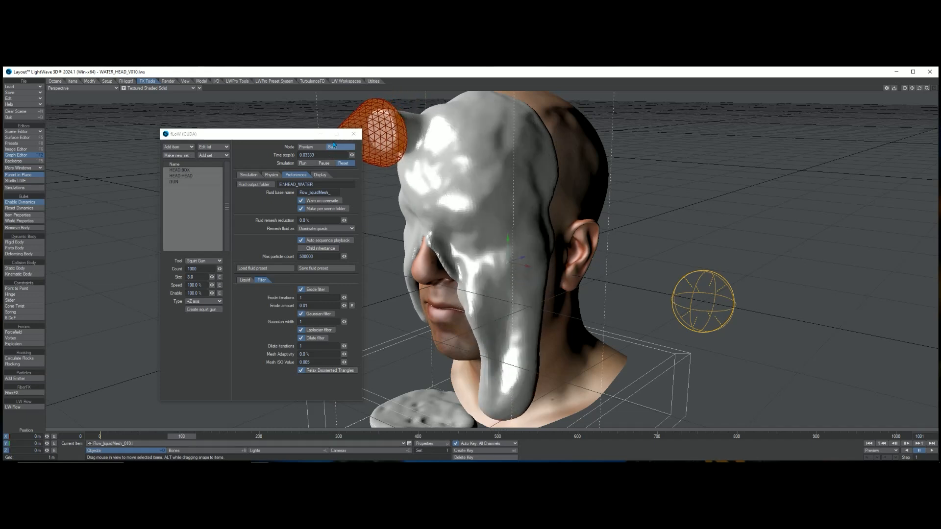
pyautogui.click(100, 435)
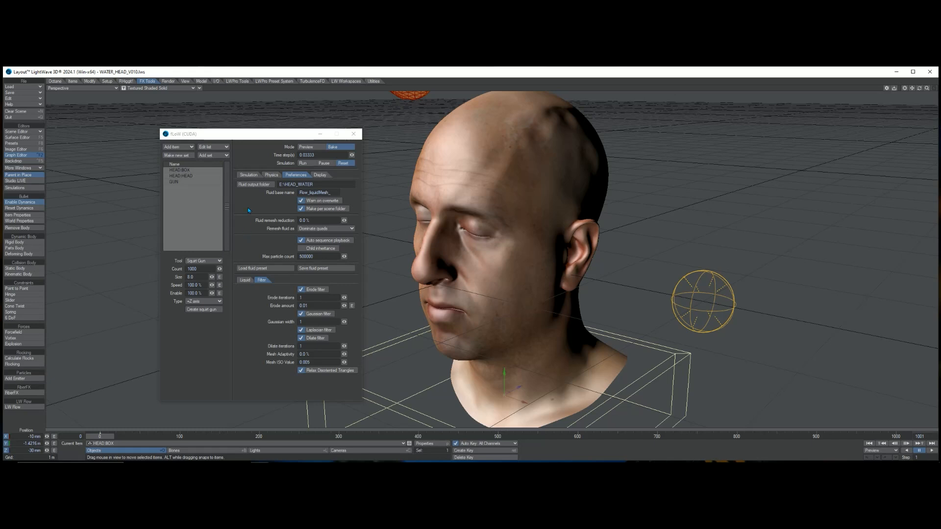
# Switch the simulation back to Preview mode, run it, and reset it
pyautogui.click(306, 147)
pyautogui.click(303, 163)
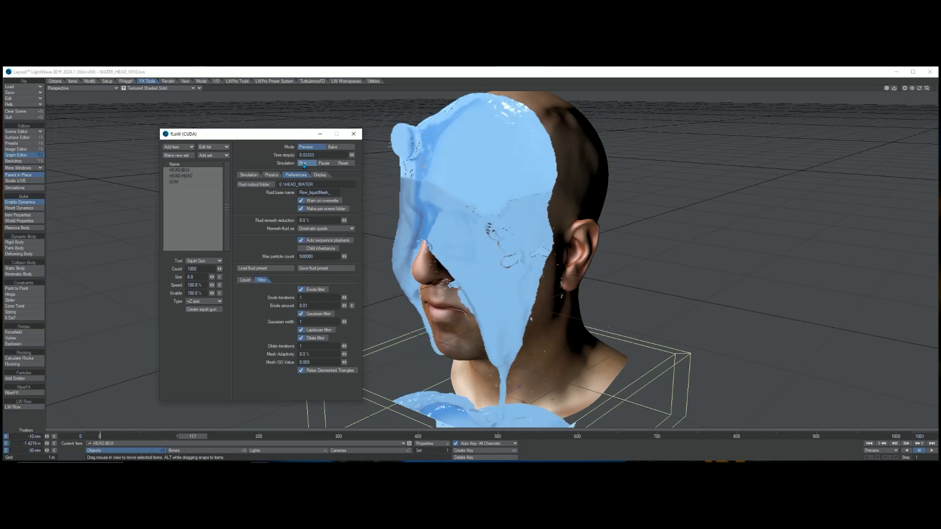
pyautogui.click(338, 164)
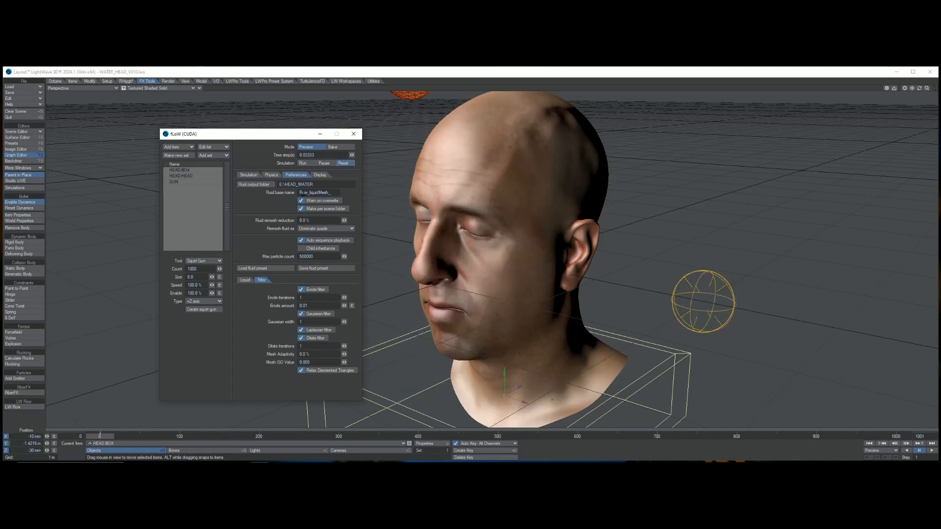
# Set the particle size to 0.01 and the collision distance to 0.02, run the preview, and reset it
pyautogui.click(254, 176)
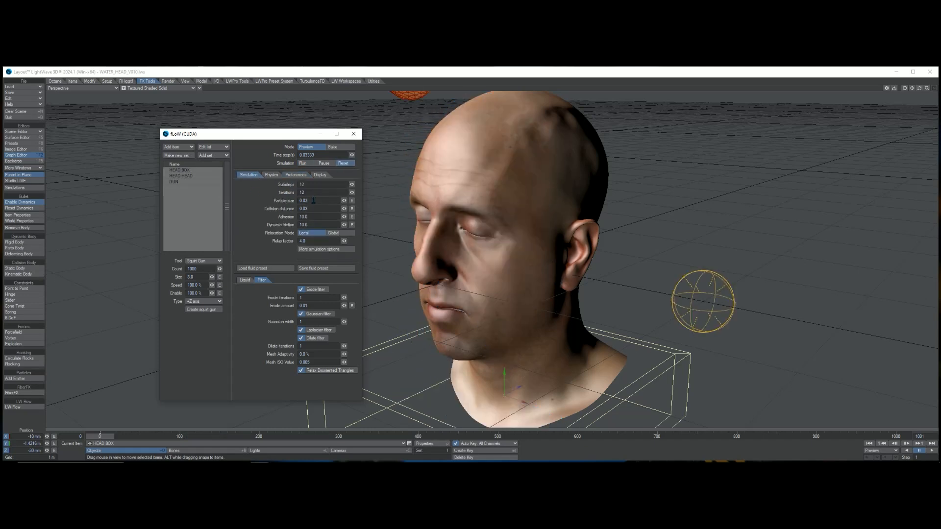
pyautogui.press('BackSpace')
pyautogui.click(304, 165)
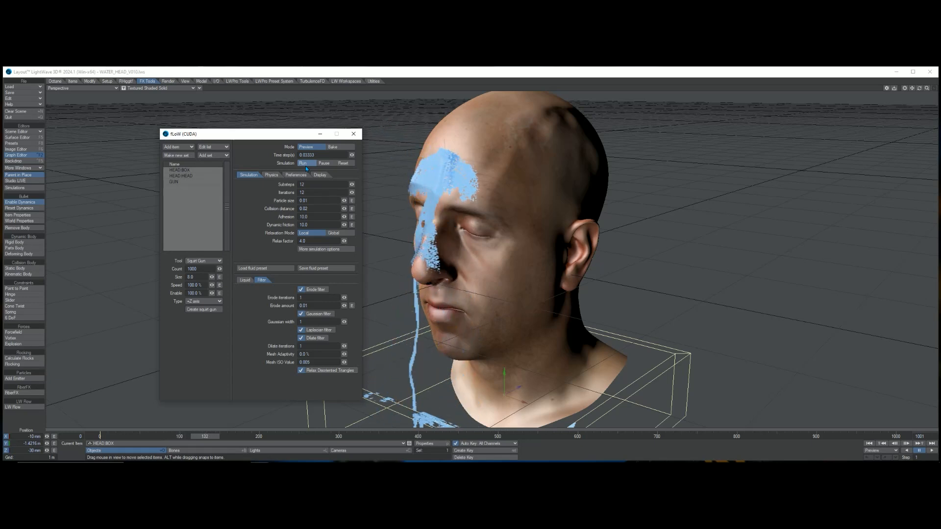
pyautogui.click(343, 162)
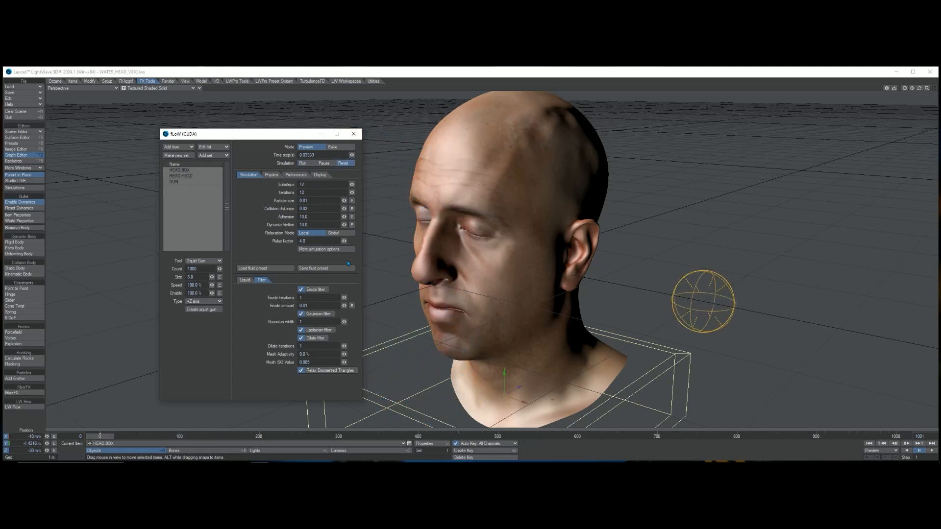
# Set the GUN squirt gun's size to 50 and run the preview simulation
pyautogui.click(180, 184)
pyautogui.write('50')
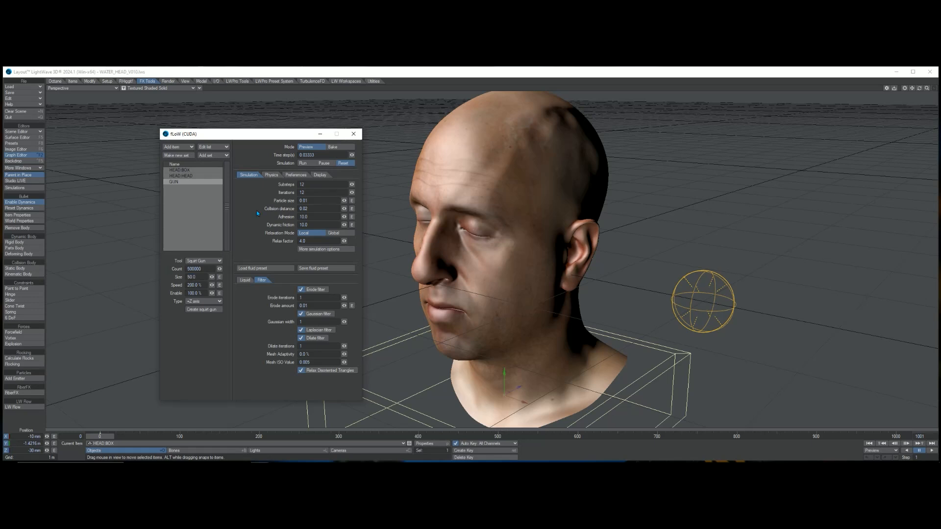
pyautogui.click(305, 165)
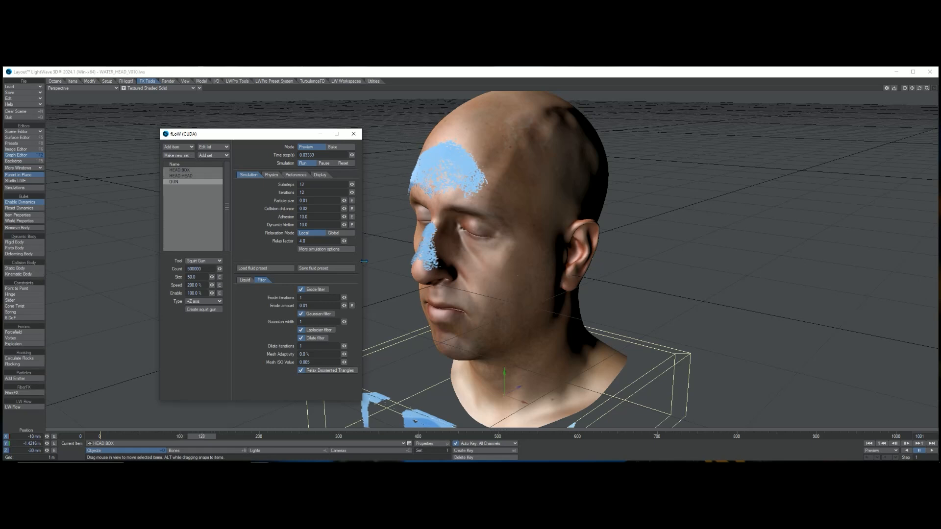
# Reset the simulation, set the GUN's speed to 400%, and run another preview before resetting it
pyautogui.click(343, 163)
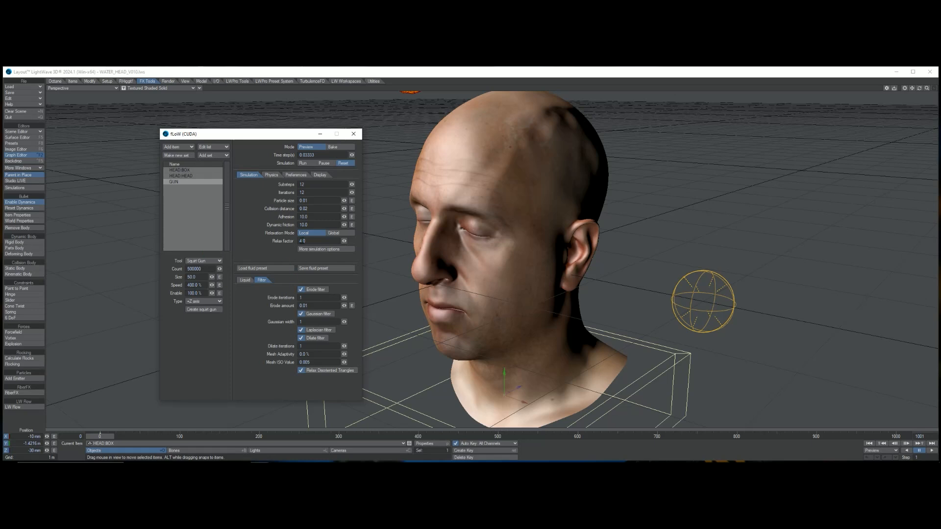
pyautogui.click(308, 165)
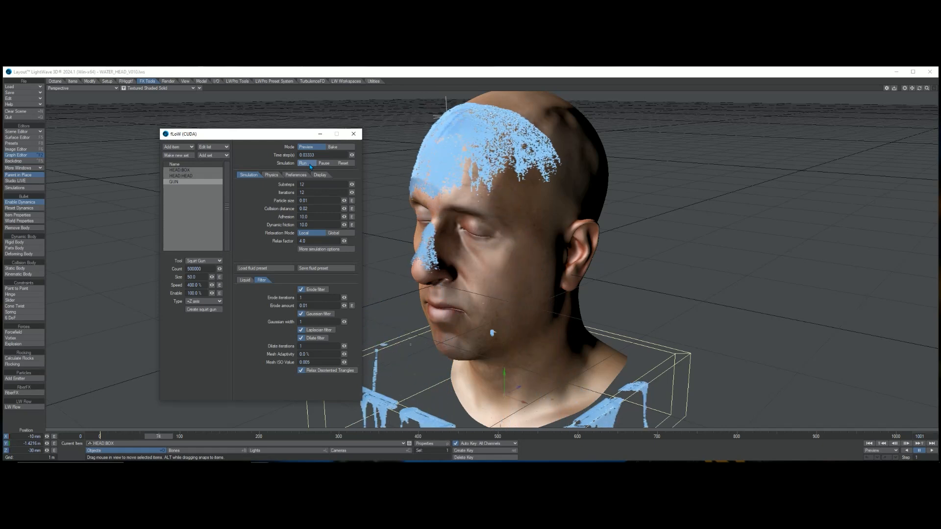
pyautogui.click(345, 164)
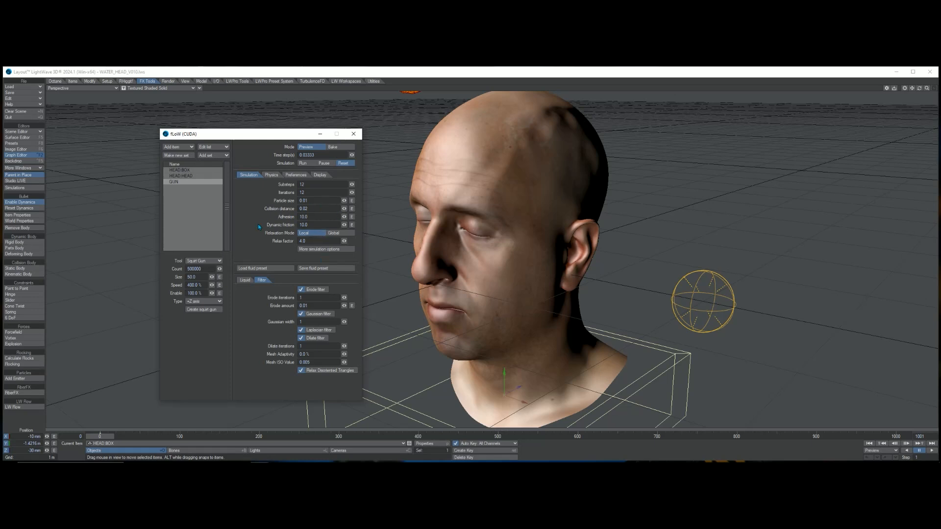
# Bake the fluid simulation with the changed gun and particle settings, overwriting the existing mesh files
pyautogui.click(303, 163)
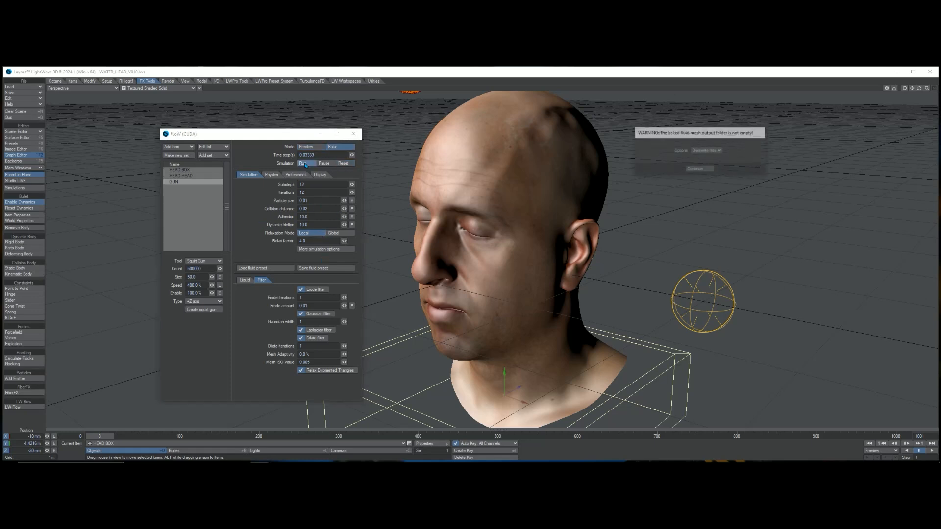
pyautogui.click(691, 169)
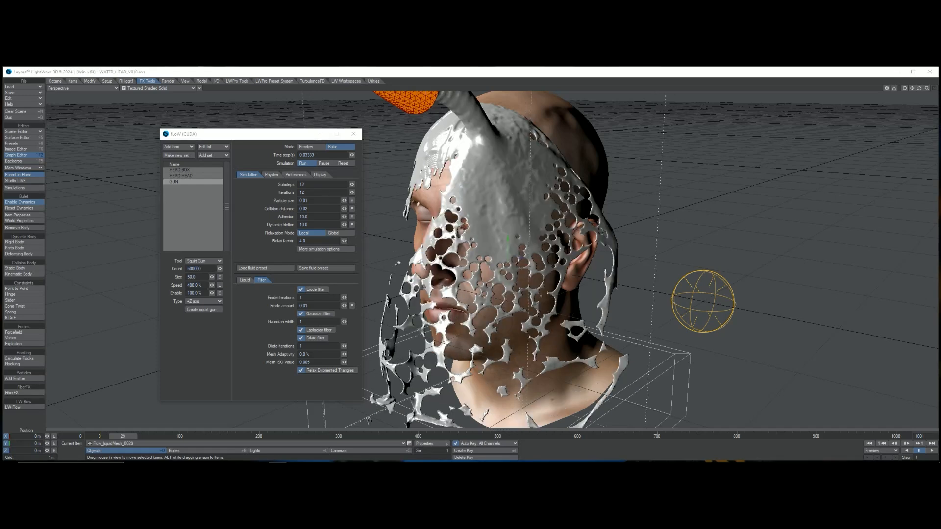
# Switch to Task Manager to check the GPU load and memory during the bake, and return to LightWave Layout
pyautogui.moveTo(940, 68); pyautogui.dragTo(465, 70)
pyautogui.doubleClick(466, 70)
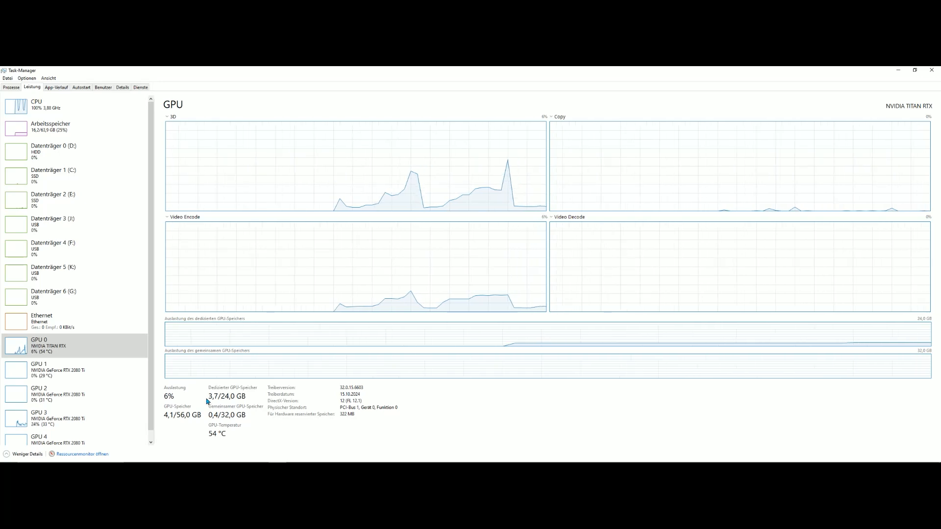
pyautogui.click(916, 72)
pyautogui.click(431, 72)
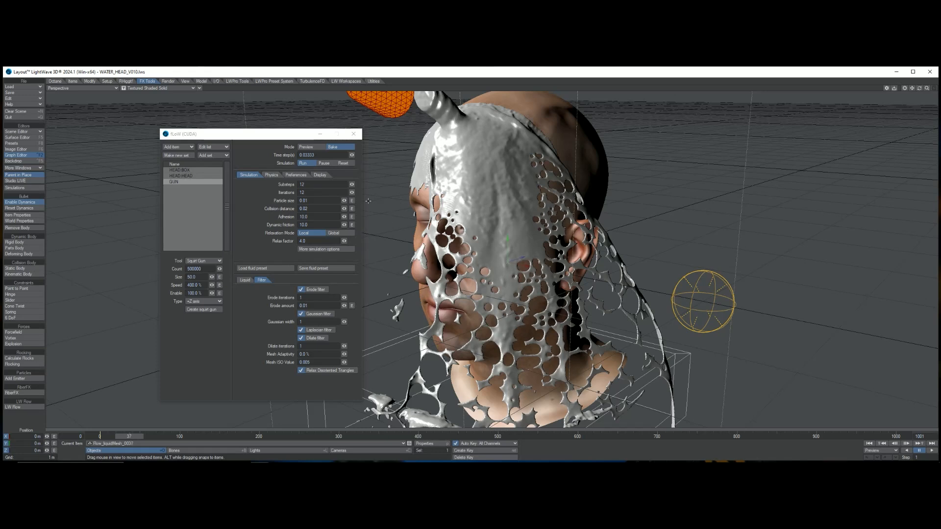
# Stop the bake, reset the simulation, and switch the mode back to Preview
pyautogui.click(345, 164)
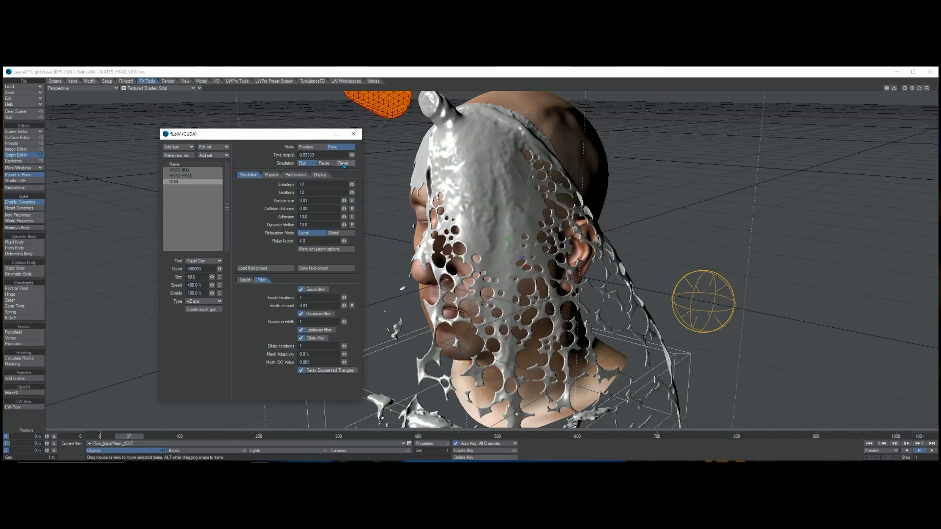
pyautogui.click(346, 166)
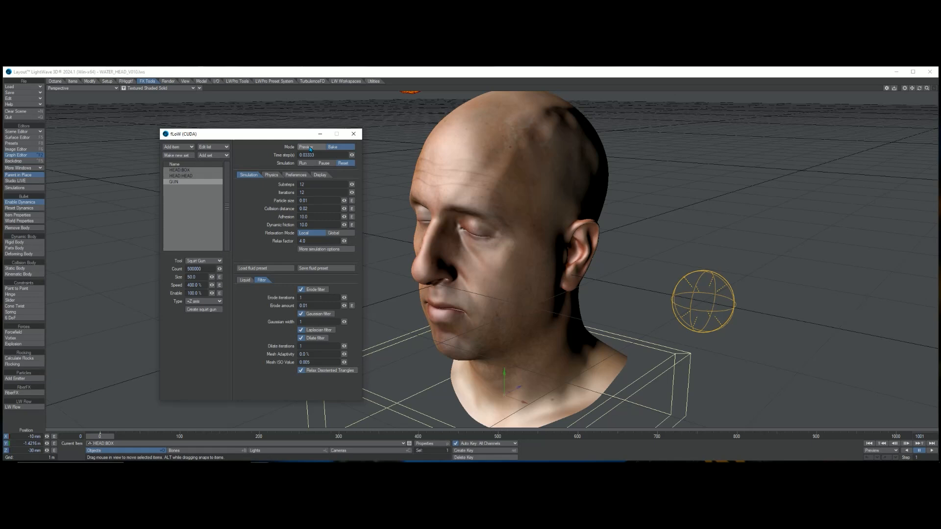
pyautogui.click(310, 148)
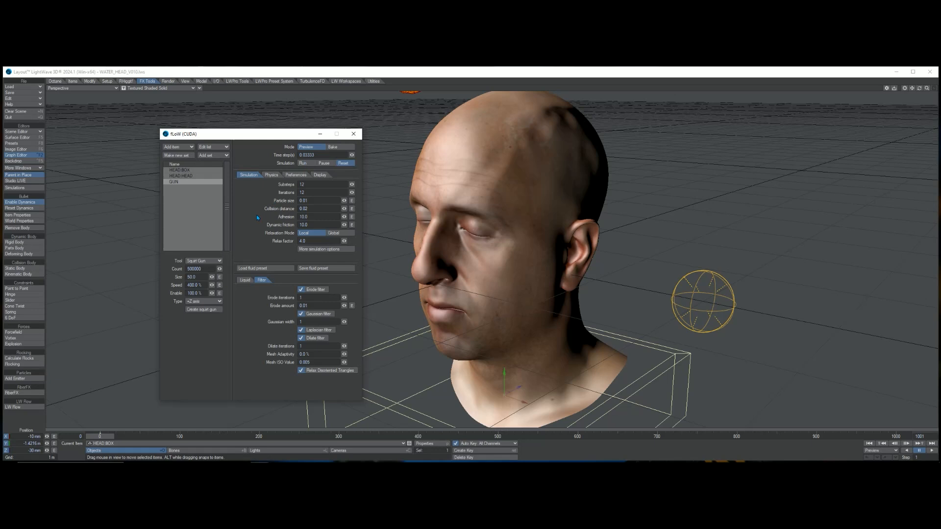
# Check the fluid's physics and preference settings, including the maximum particle count, and run the preview simulation
pyautogui.click(271, 175)
pyautogui.click(295, 175)
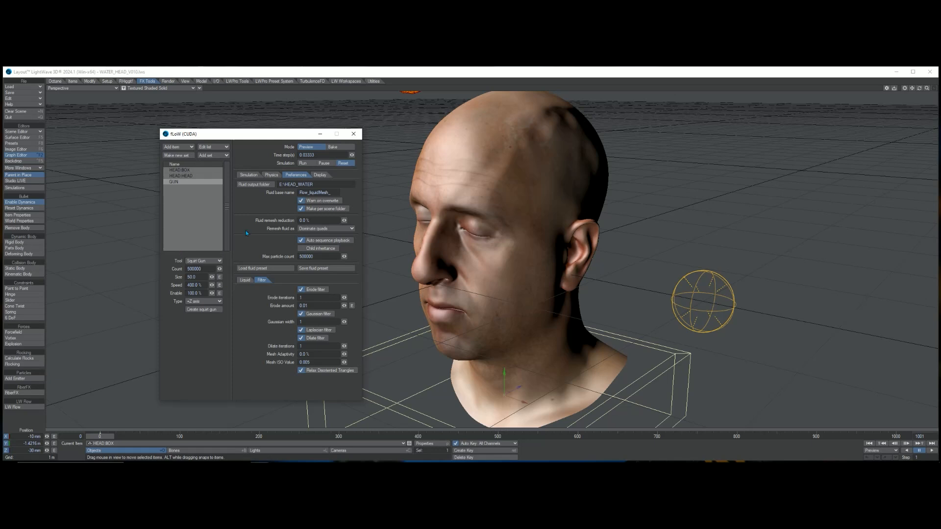
pyautogui.click(306, 164)
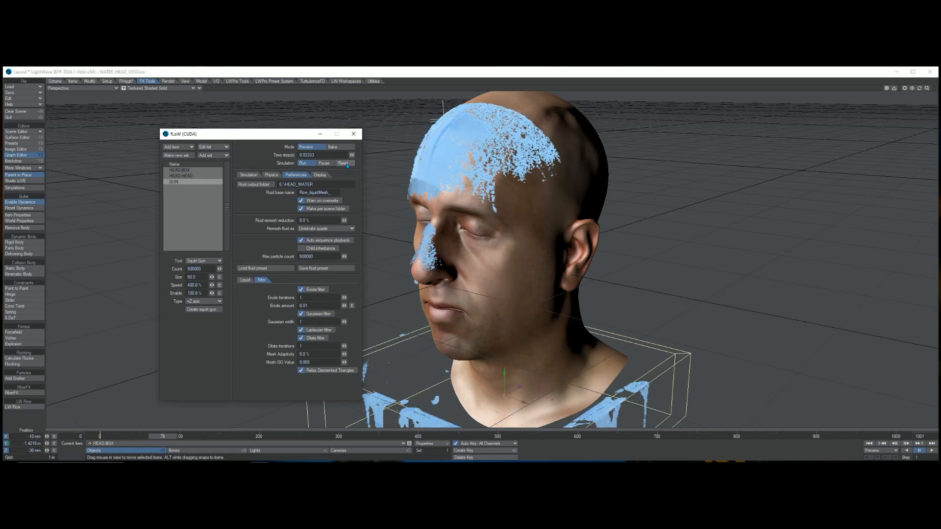
# Reset the simulation, set the adhesion to 0, and run the preview simulation
pyautogui.click(346, 165)
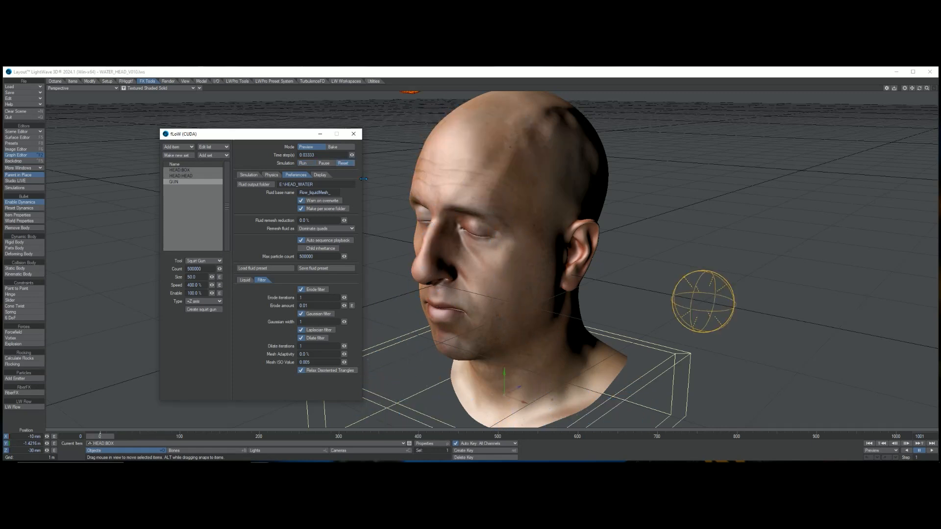
pyautogui.click(248, 175)
pyautogui.click(305, 217)
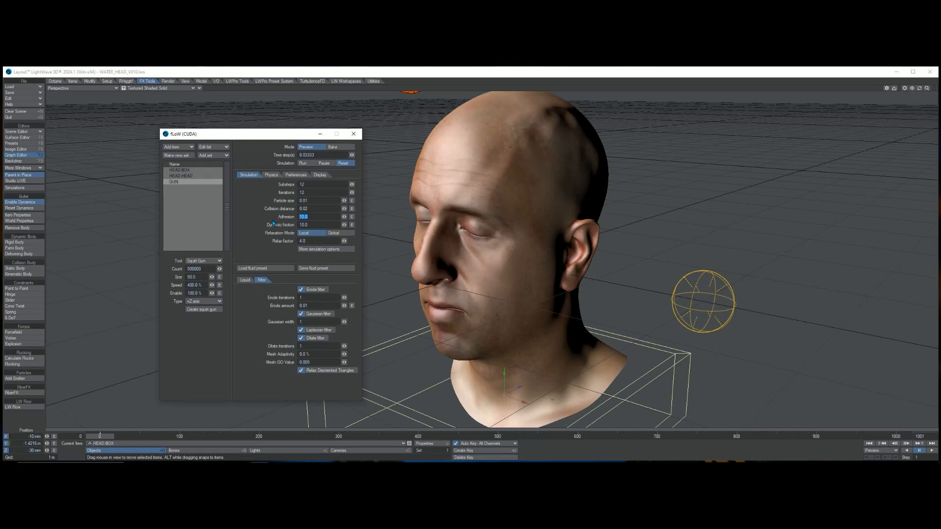
pyautogui.press('BackSpace')
pyautogui.click(305, 163)
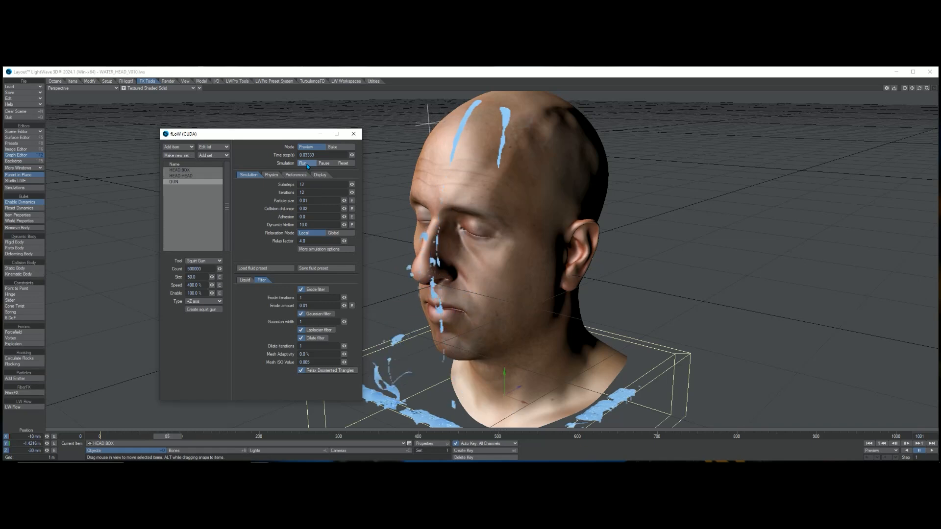
# Reset the simulation, set the adhesion back to 10, and rerun the preview
pyautogui.click(343, 163)
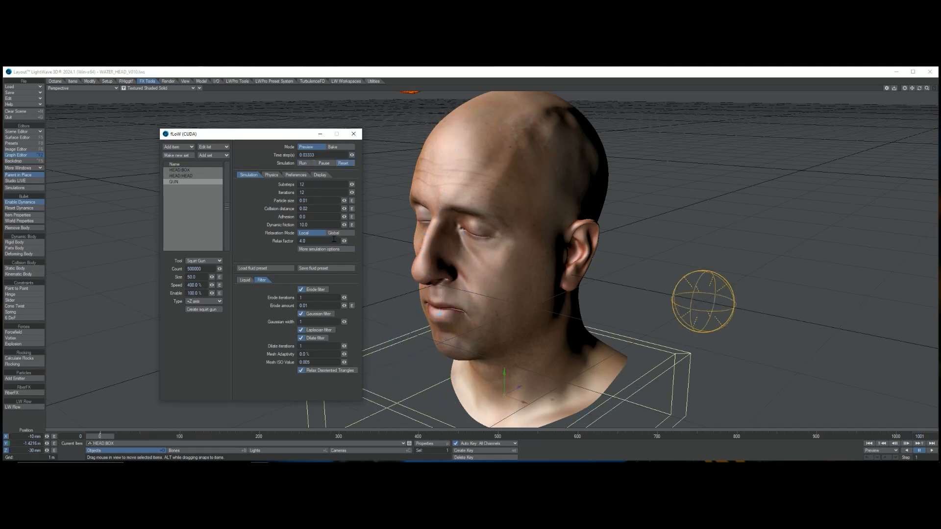
pyautogui.click(316, 215)
pyautogui.write('10')
pyautogui.click(305, 164)
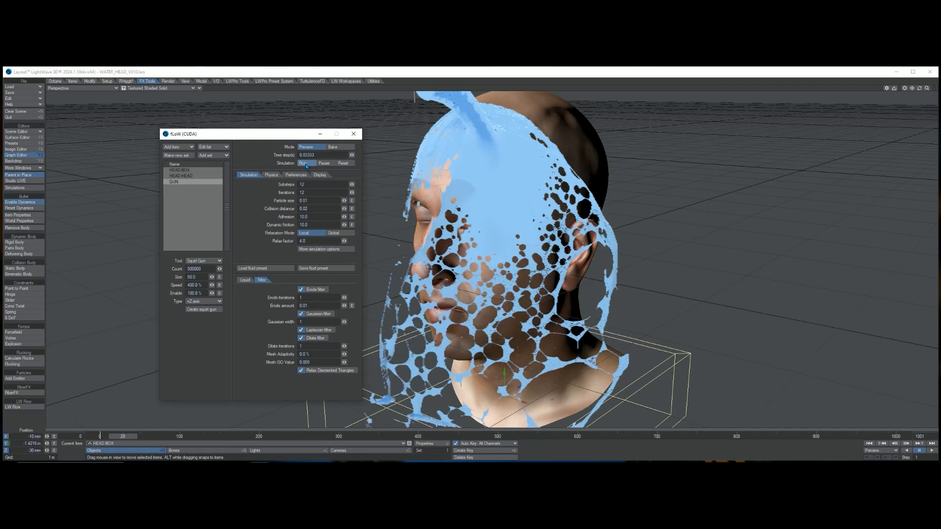
# Reset the simulation and set both the adhesion and the dynamic friction to 100
pyautogui.click(343, 162)
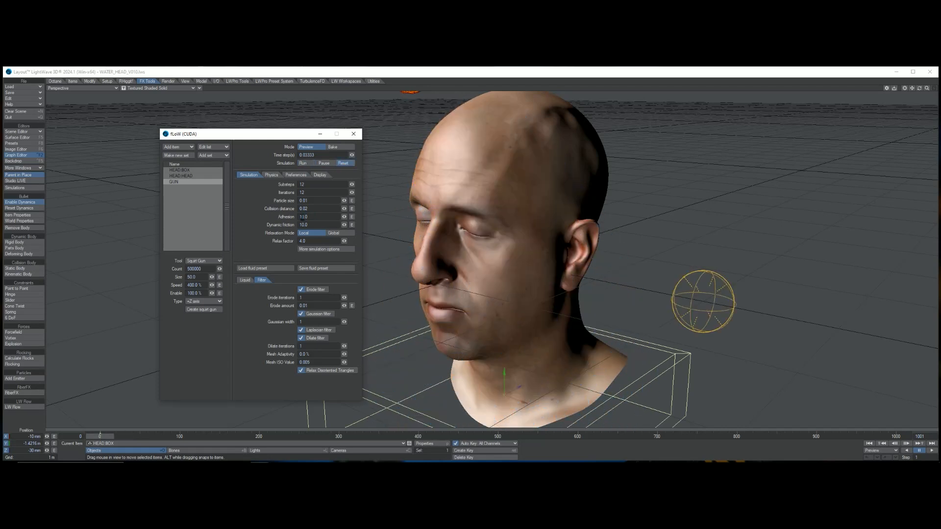
pyautogui.click(305, 217)
pyautogui.write('0')
pyautogui.click(303, 225)
pyautogui.write('0')
# Set the liquid's viscosity to 100 and cohesion to 0.3, and run the preview simulation
pyautogui.click(242, 281)
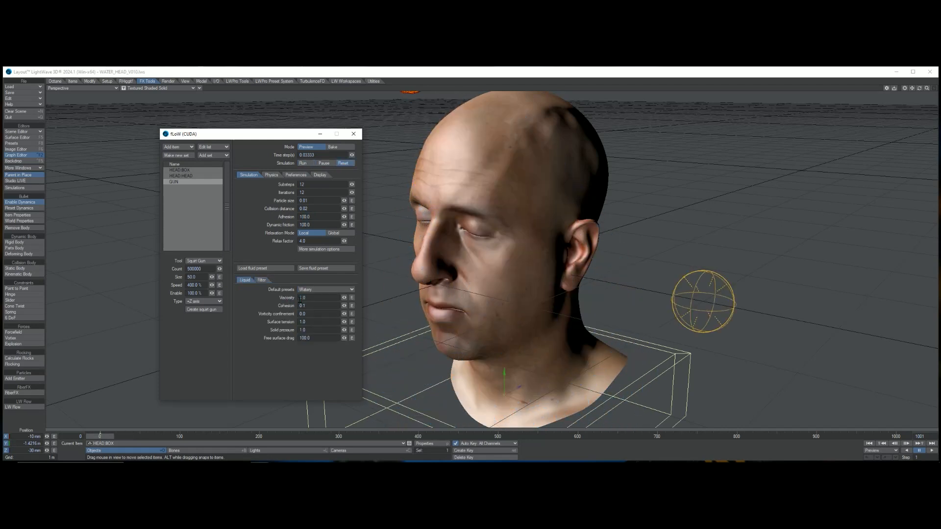
pyautogui.click(301, 298)
pyautogui.click(317, 306)
pyautogui.write('.3')
pyautogui.press('Return')
pyautogui.click(302, 165)
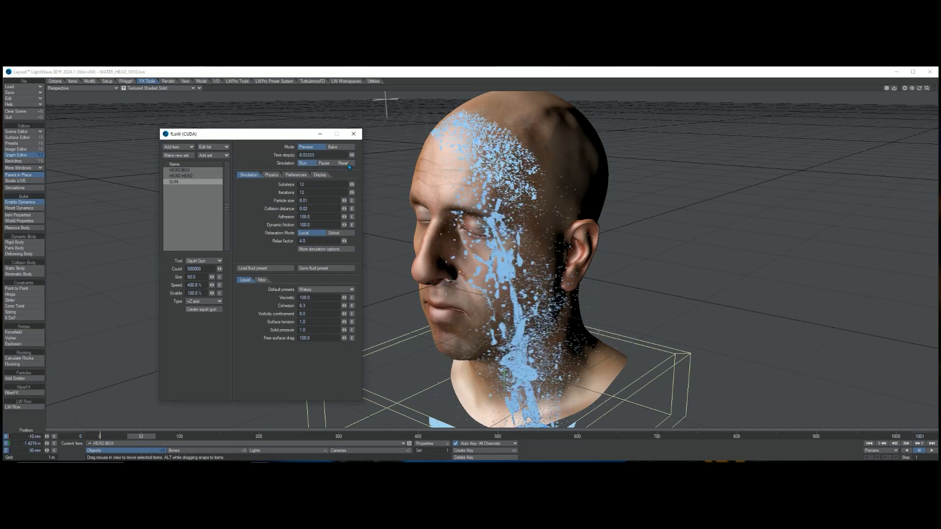
# Reset the preview, bake the first frames of the fluid in Bake mode, overwriting the existing mesh files, and reset the simulation
pyautogui.click(343, 163)
pyautogui.click(333, 147)
pyautogui.click(305, 164)
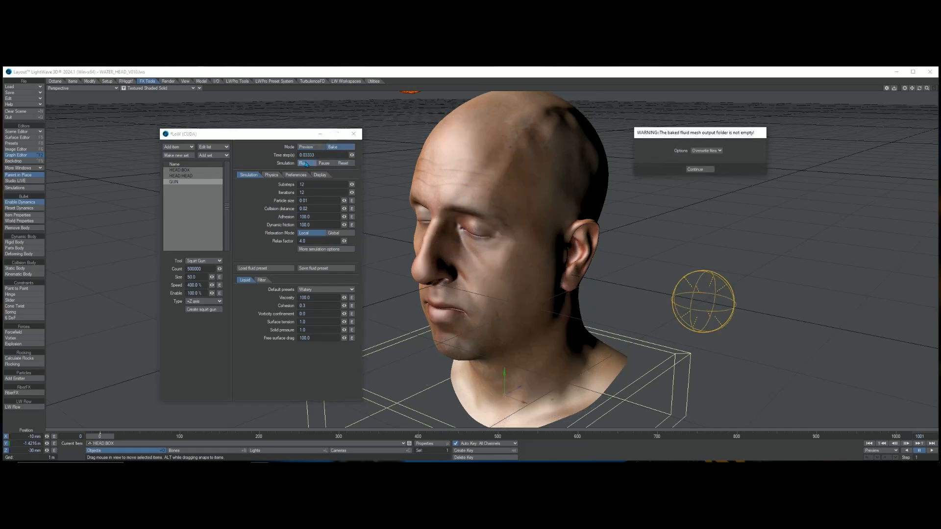
pyautogui.click(701, 170)
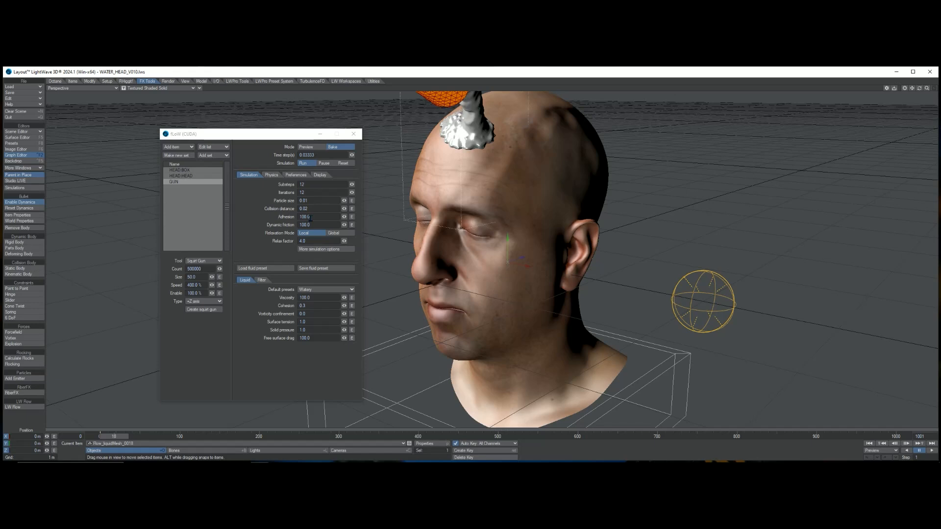
pyautogui.click(344, 163)
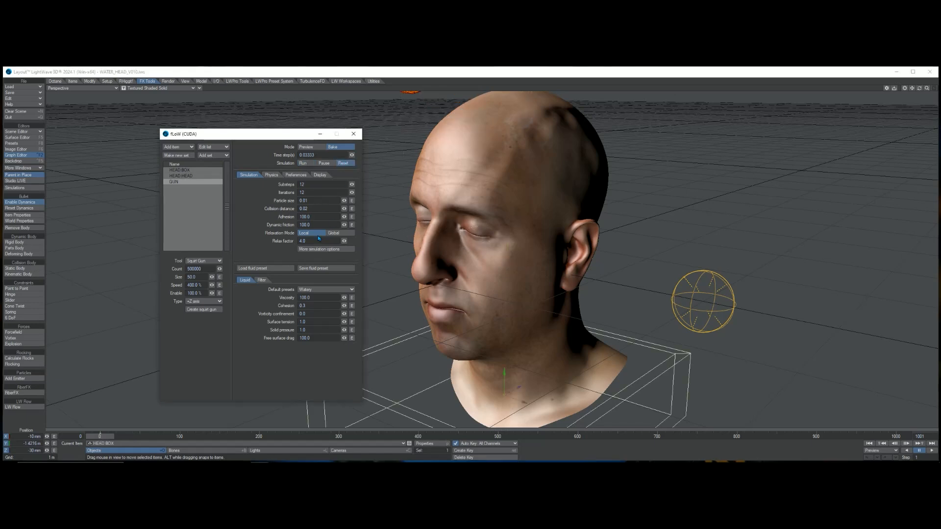